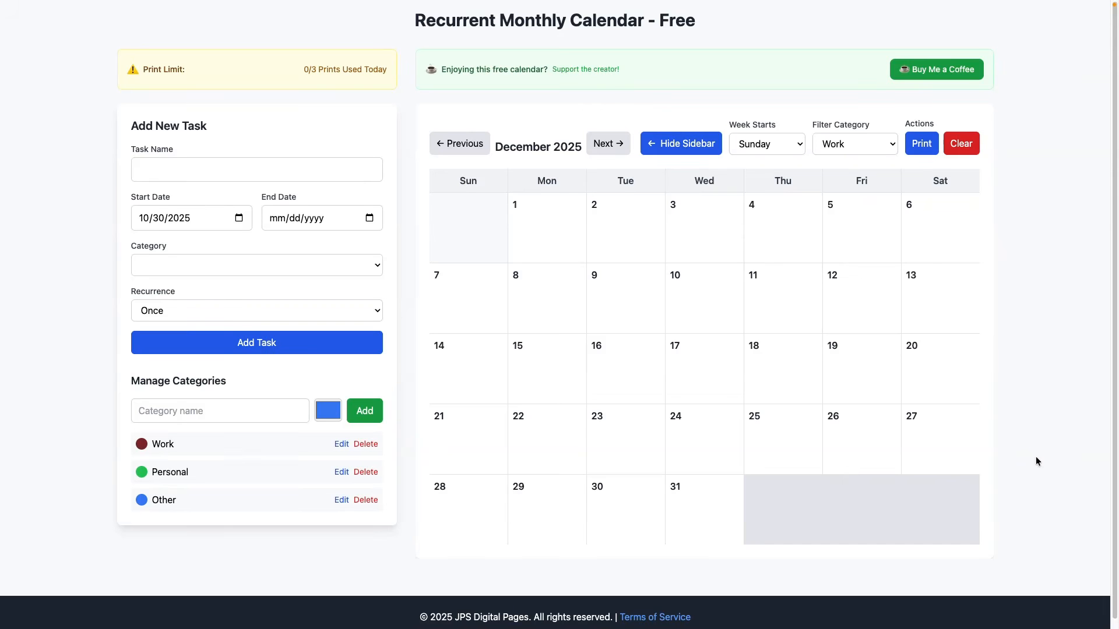
- Name the new task "Create youtube videos" and assign it to the Work category
left_click(177, 171)
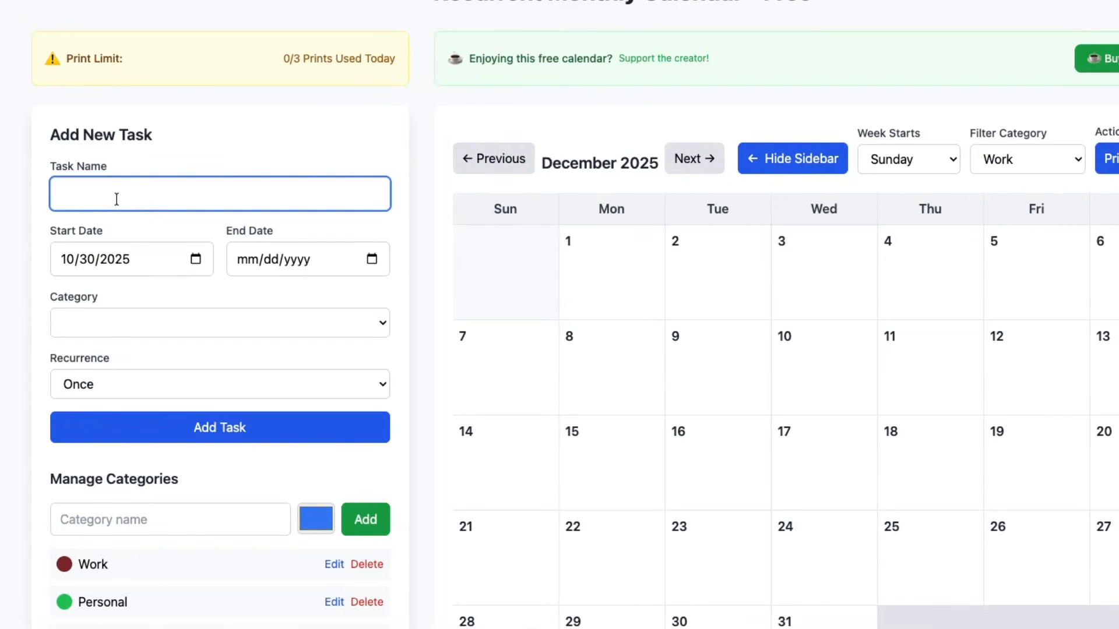
type("Create youtube videos")
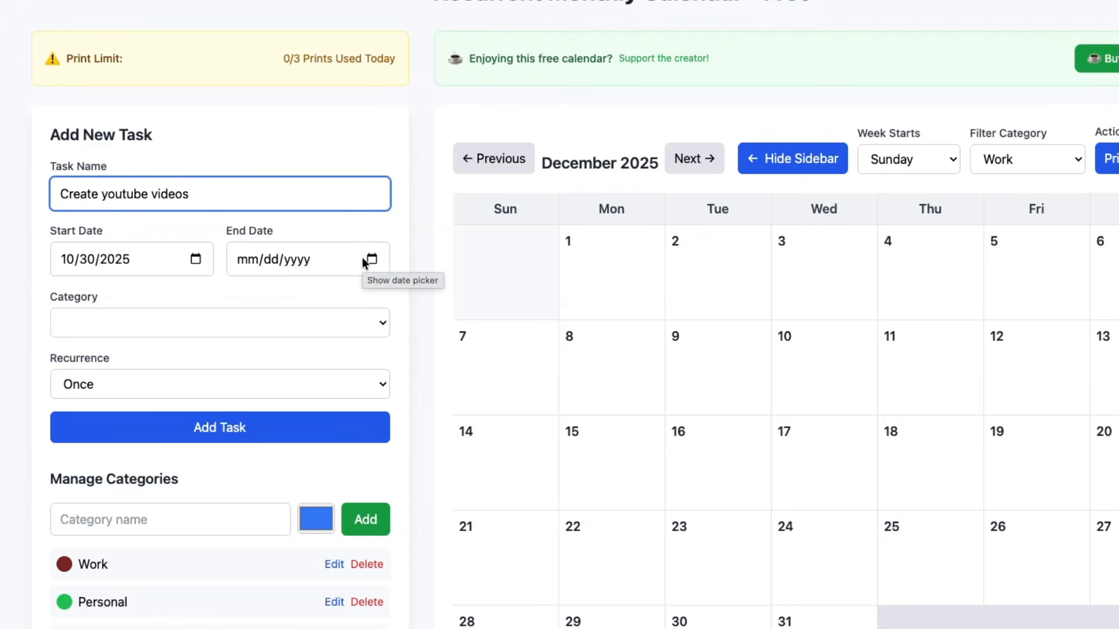
left_click(145, 323)
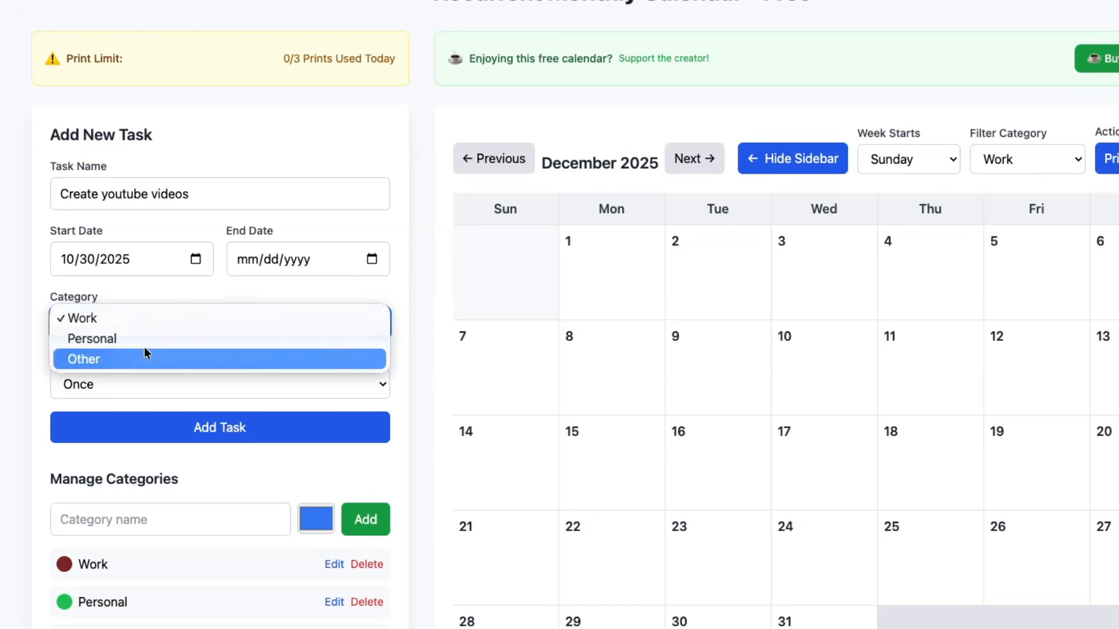
left_click(86, 317)
- Set the new task to recur weekly on Monday and Thursday and add it to the calendar
left_click(148, 387)
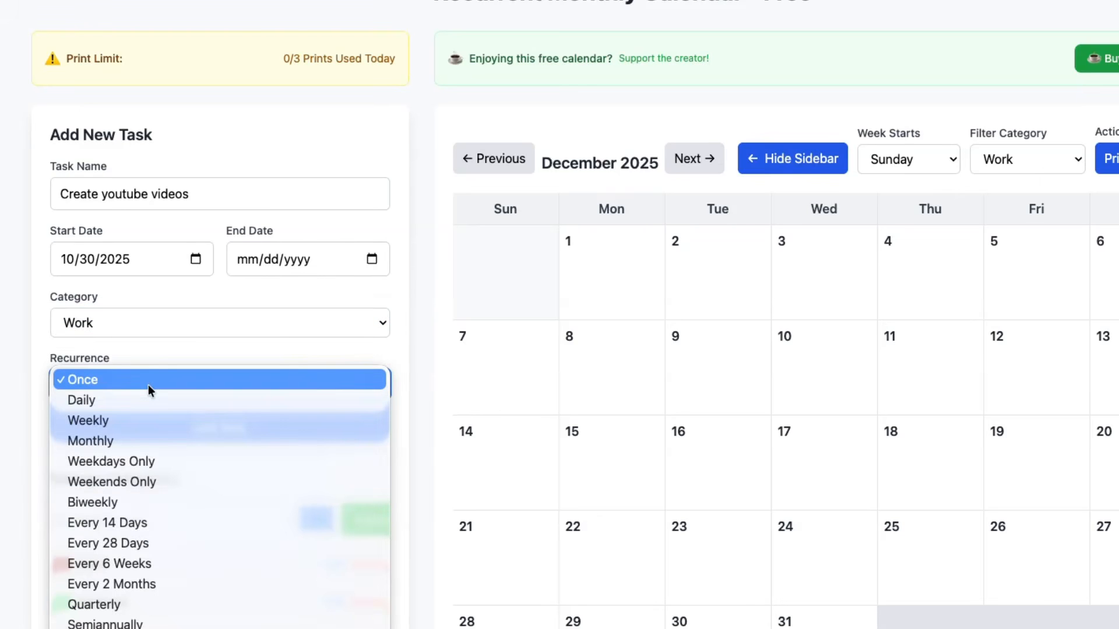
left_click(128, 419)
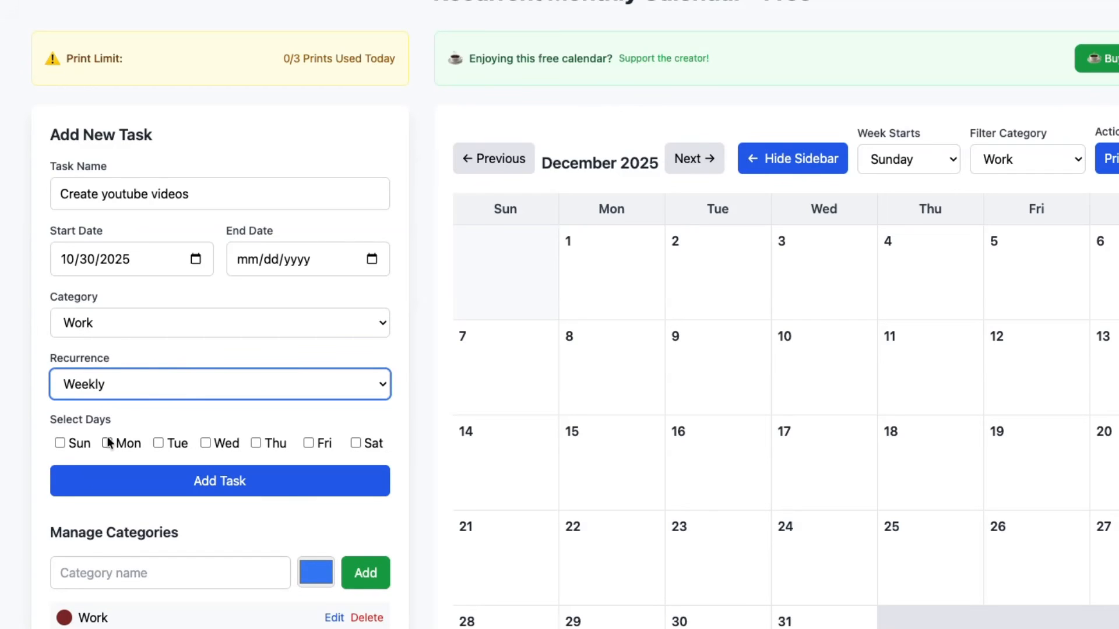
left_click(108, 444)
left_click(256, 443)
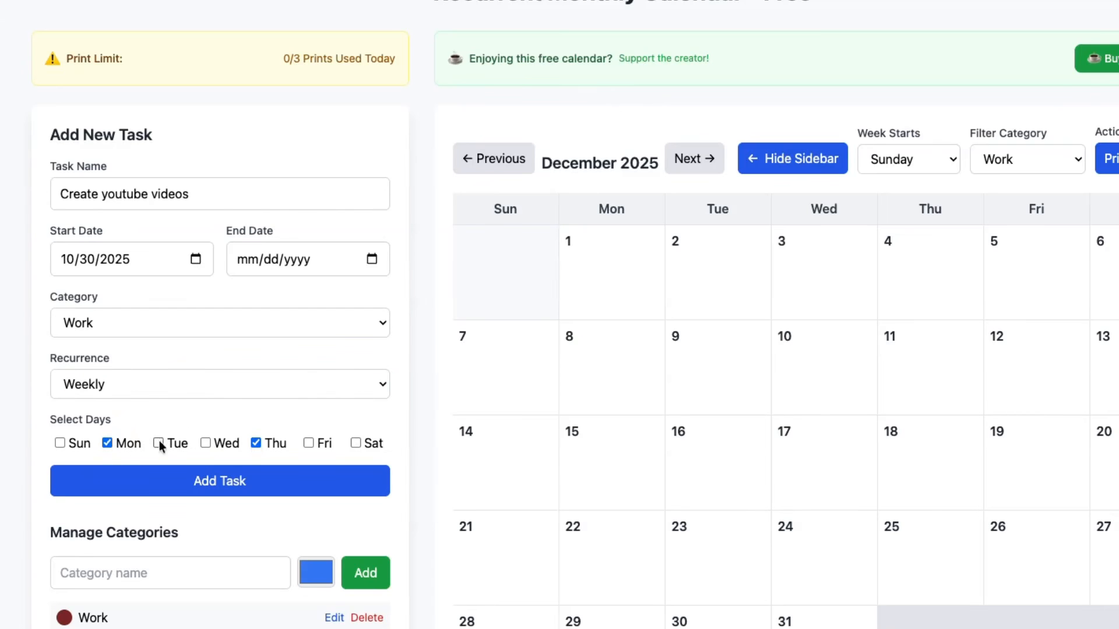
left_click(256, 444)
left_click(256, 483)
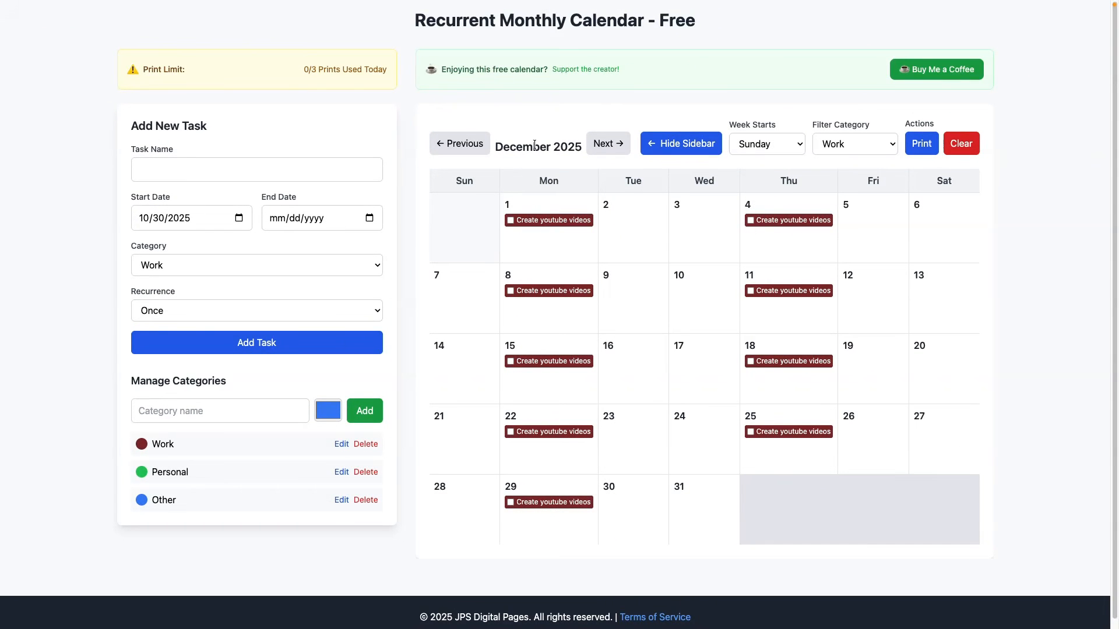
- Advance the calendar from December 2025 to June 2026 to check the recurring task in future months
left_click(604, 147)
left_click(605, 149)
left_click(606, 150)
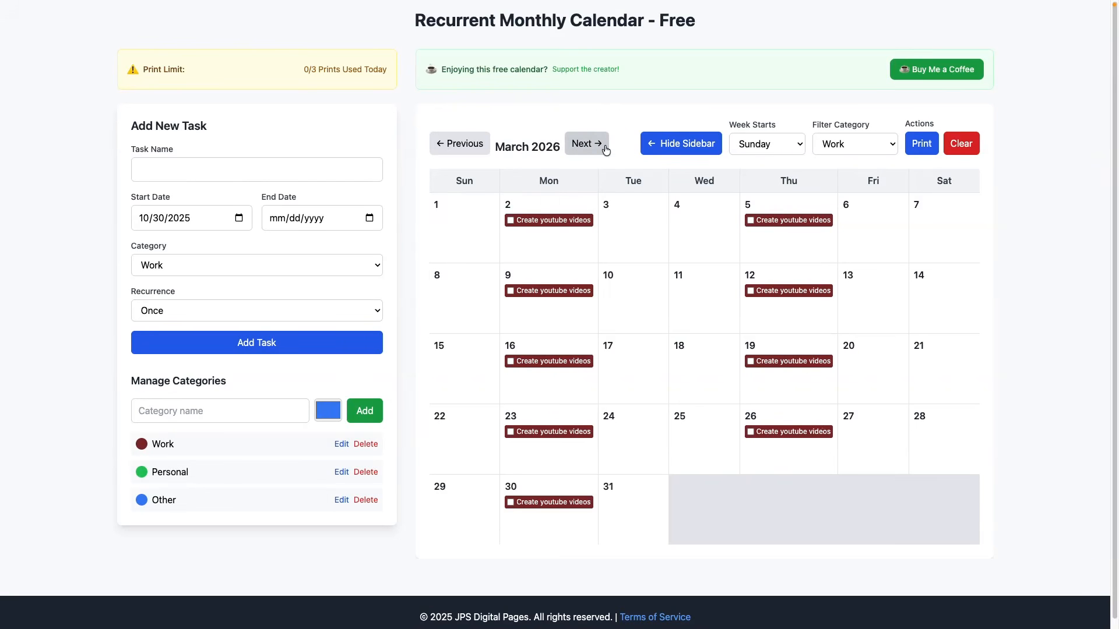
left_click(606, 150)
left_click(601, 150)
left_click(595, 150)
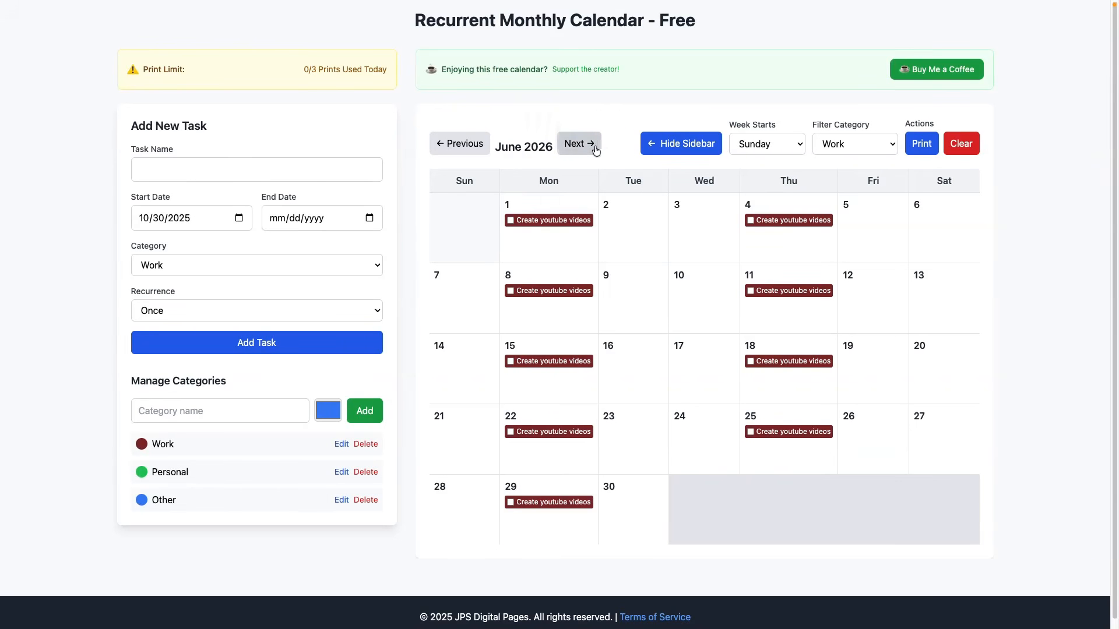
- Return the calendar to October 2025, checking the recurring task in the months along the way
left_click(482, 153)
left_click(481, 153)
left_click(481, 153)
left_click(480, 152)
left_click(479, 152)
left_click(478, 153)
left_click(477, 153)
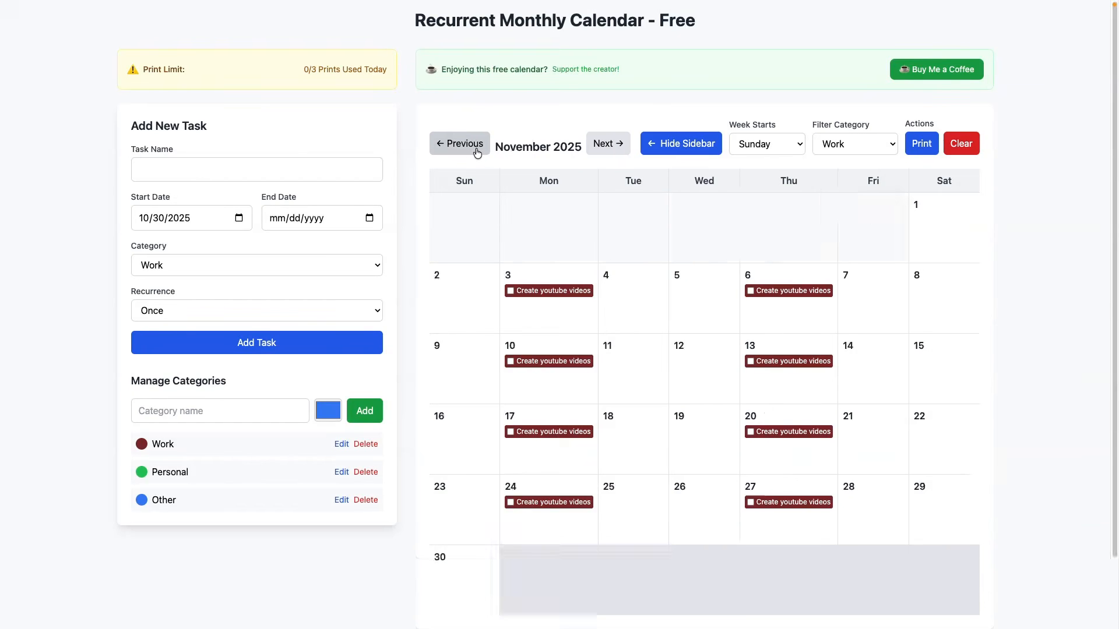
left_click(478, 153)
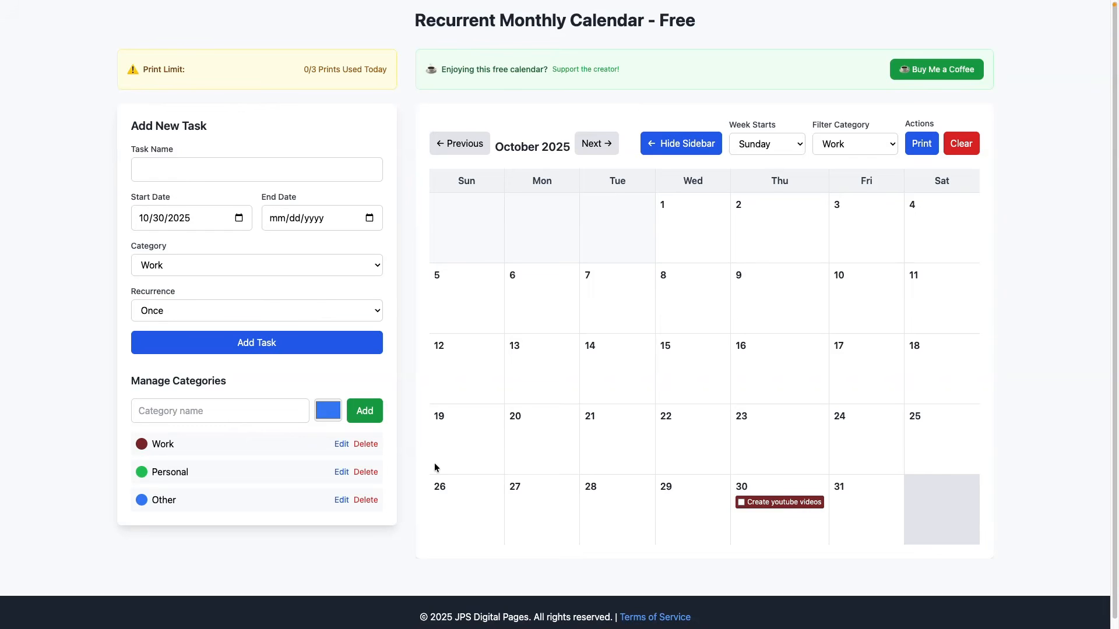
- Hide the sidebar and set the calendar weeks to start on Monday
left_click(674, 146)
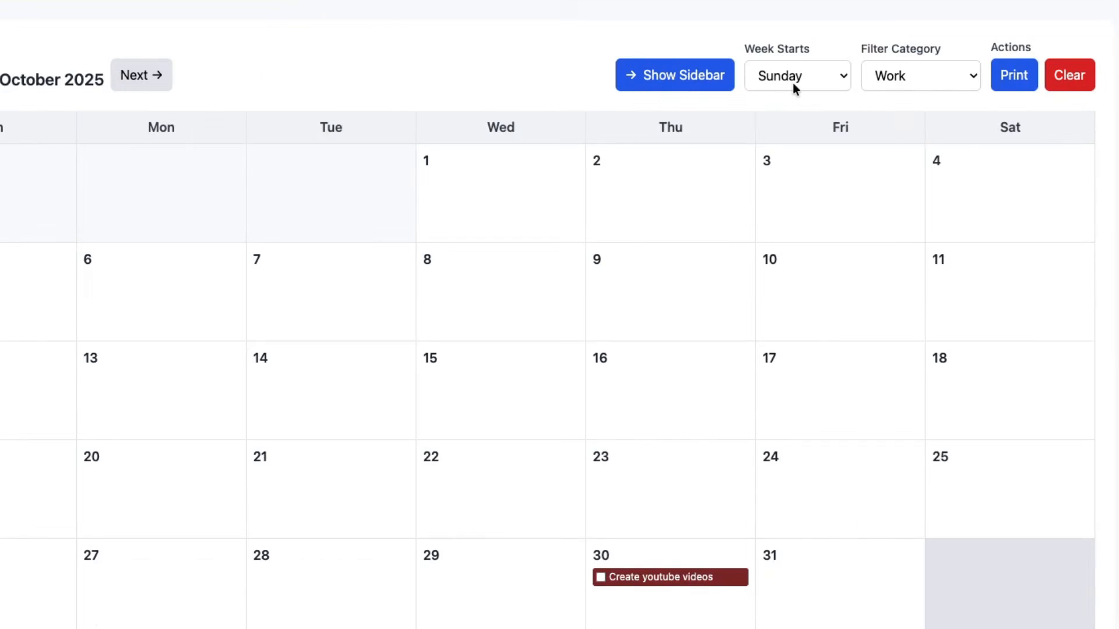
left_click(793, 79)
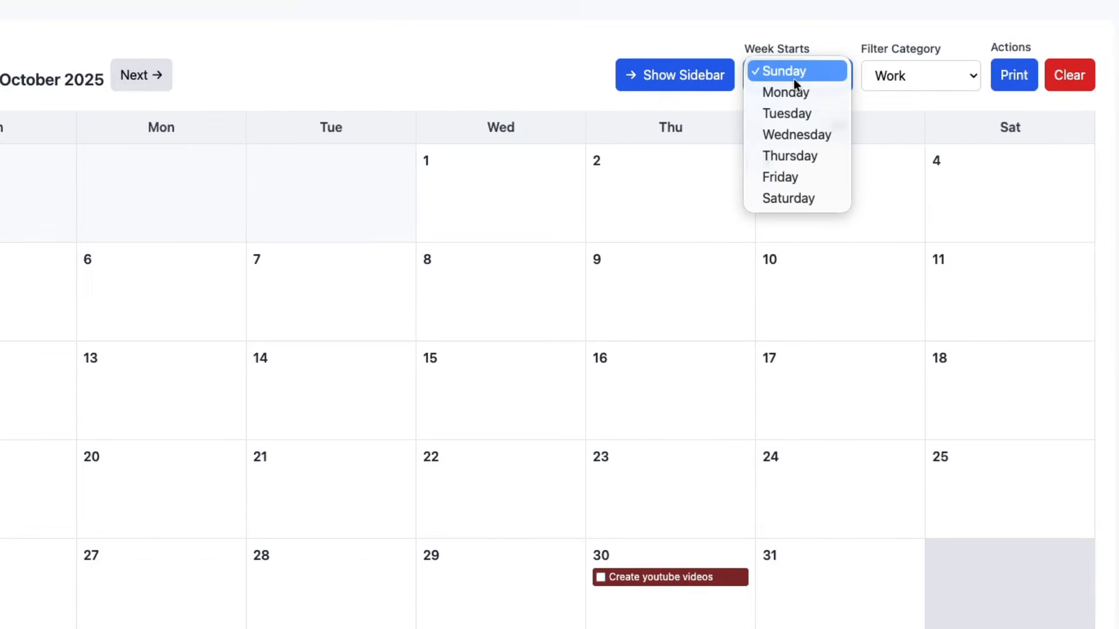
left_click(777, 99)
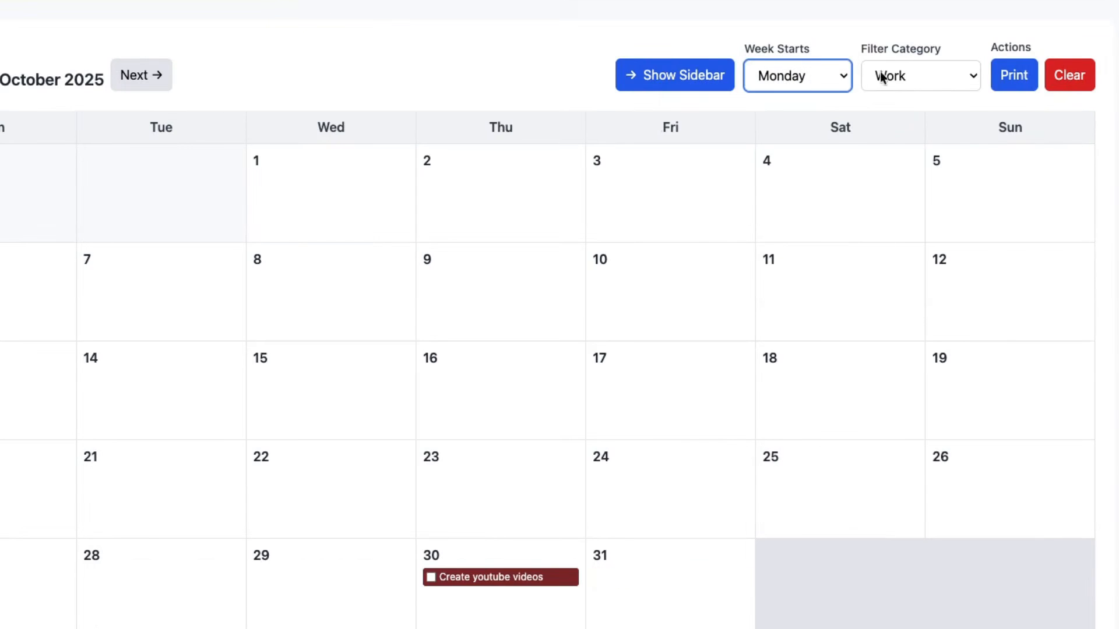
left_click(909, 76)
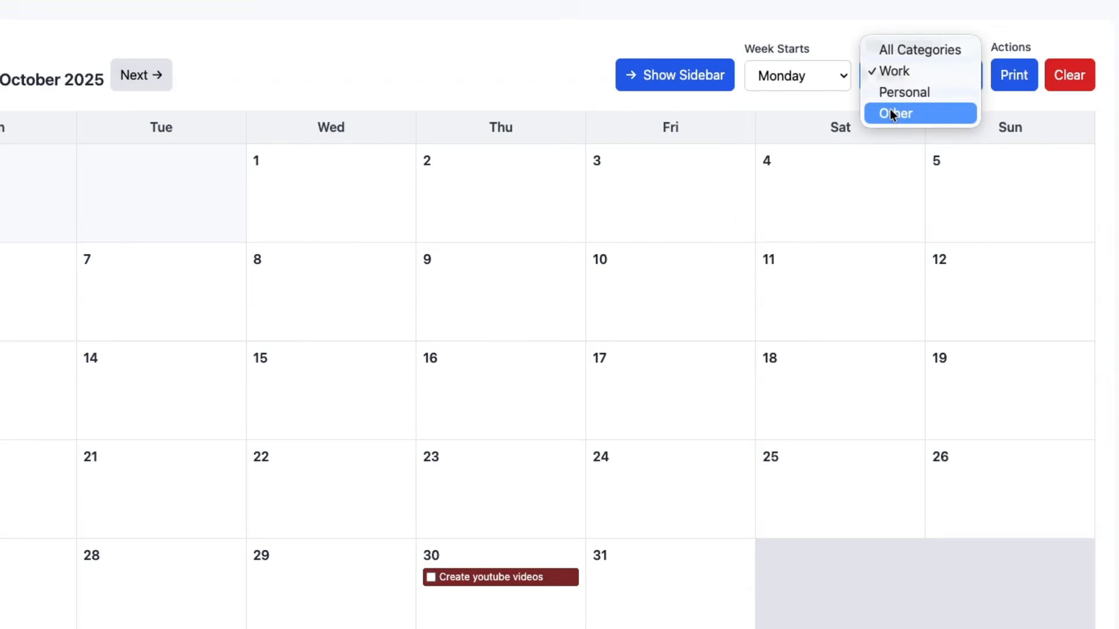
left_click(814, 116)
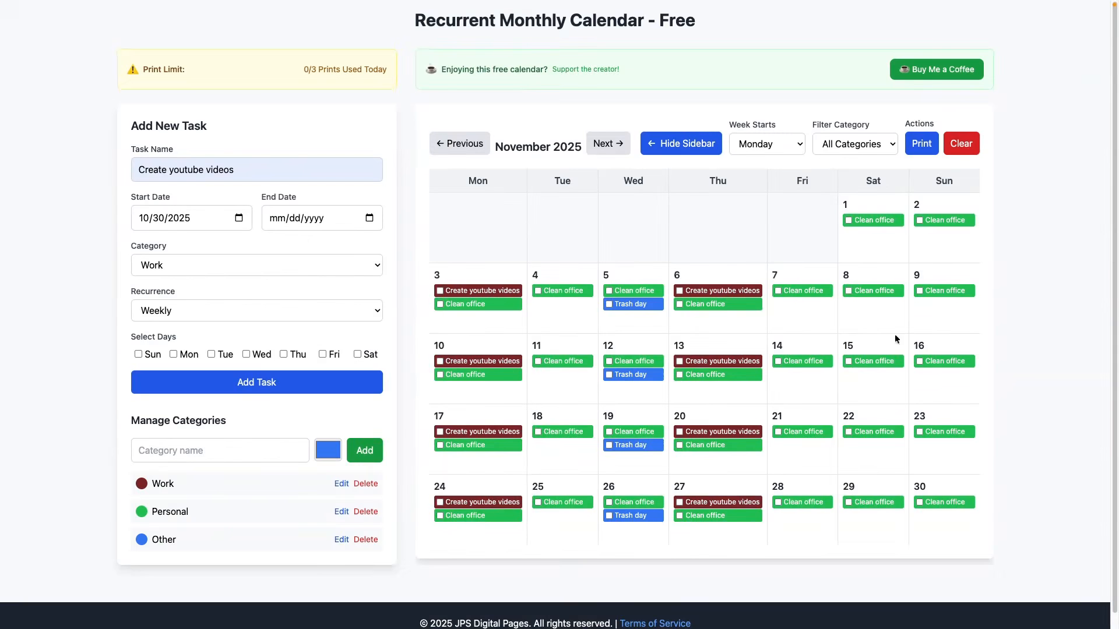
- Hide the sidebar and filter the November 2025 calendar by Work, Personal and Other in turn
left_click(693, 143)
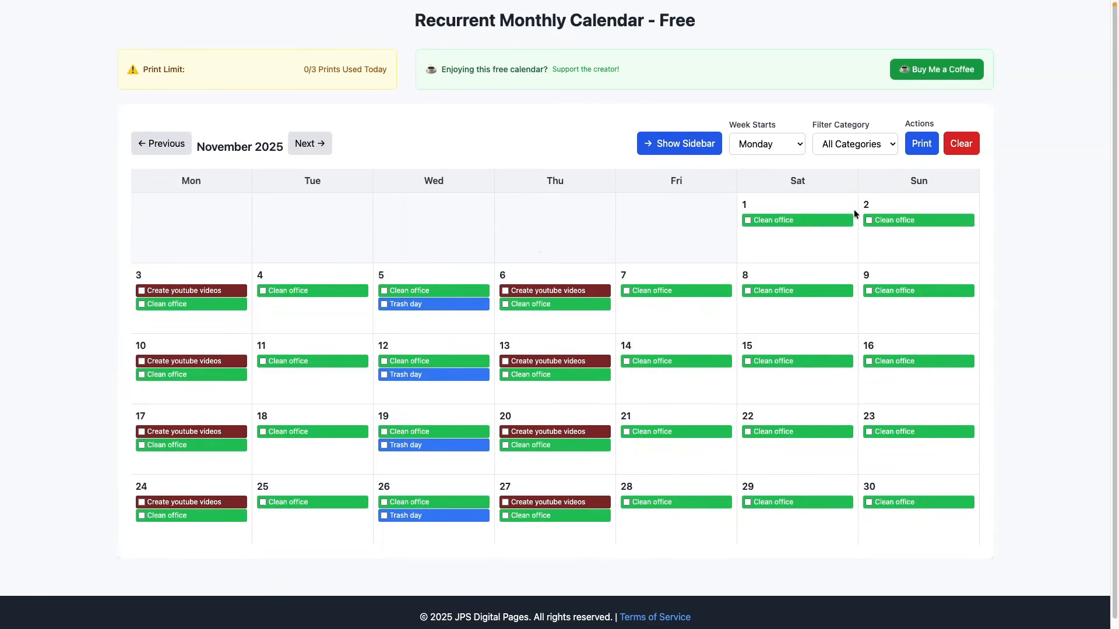
left_click(837, 144)
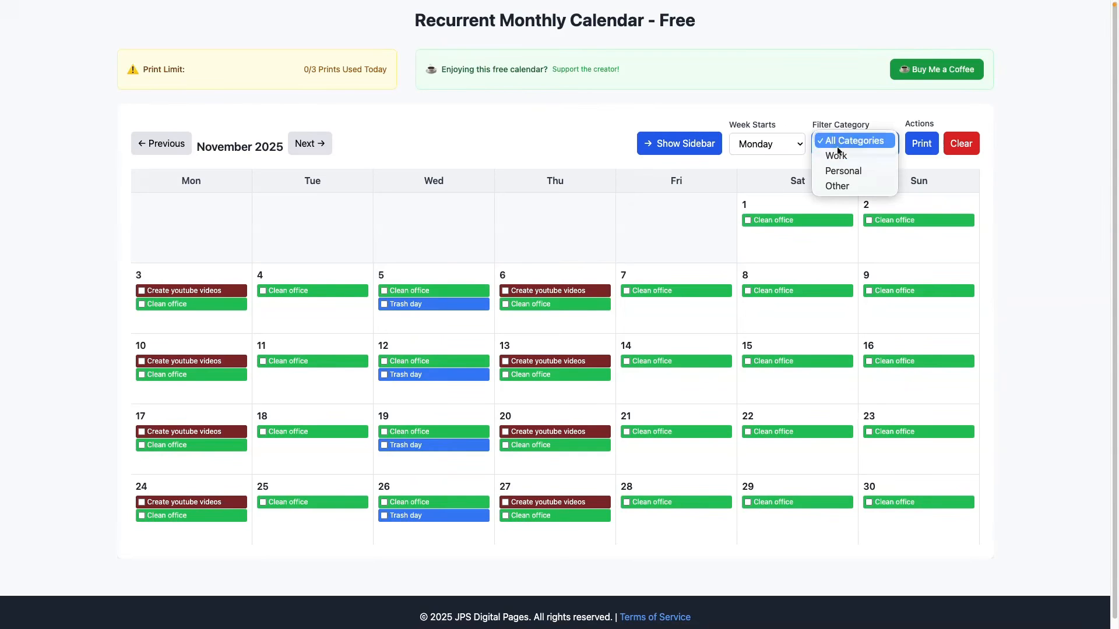
left_click(839, 156)
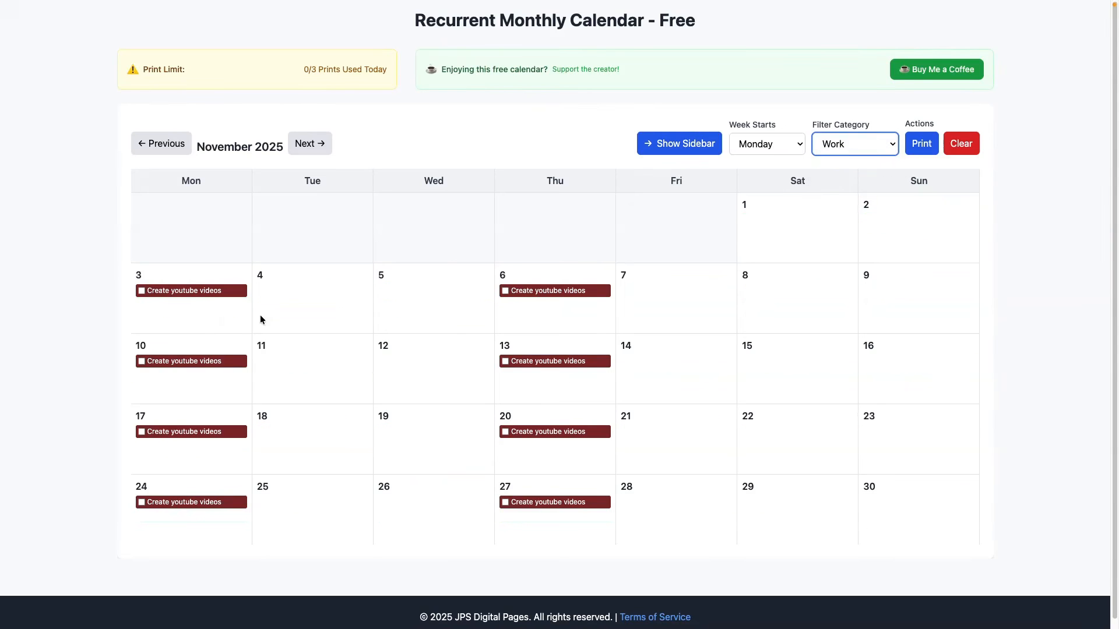
left_click(850, 144)
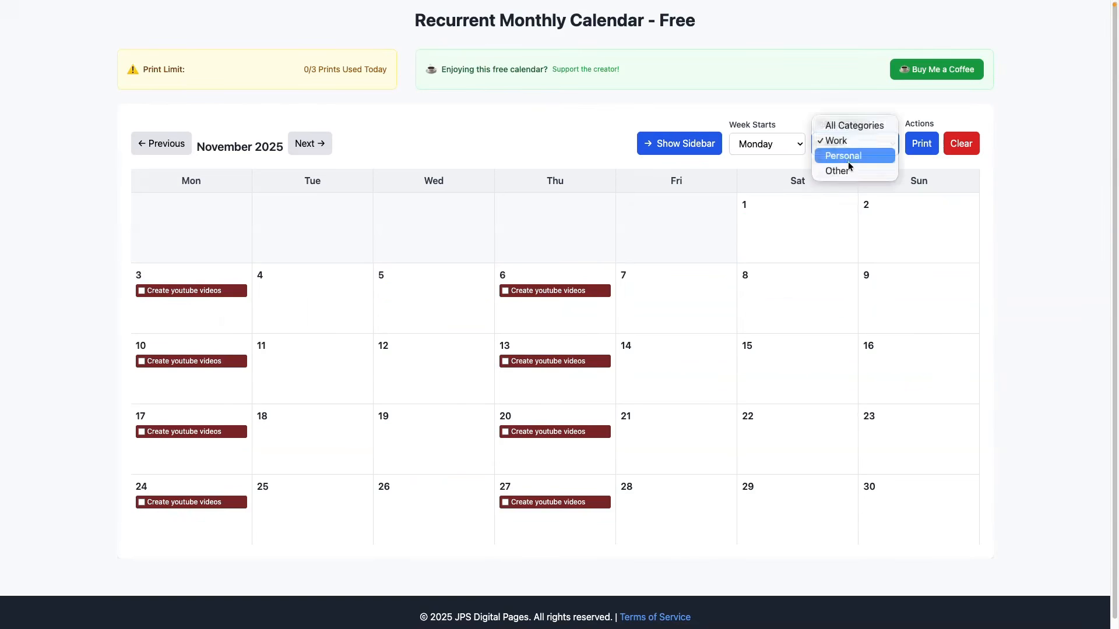
left_click(850, 163)
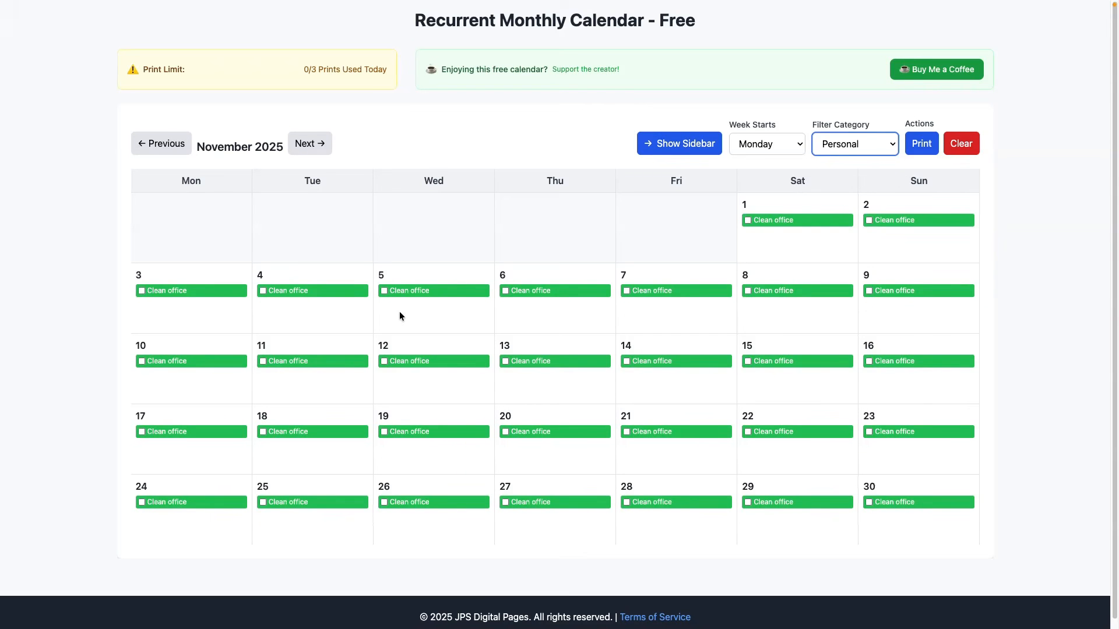
left_click(845, 143)
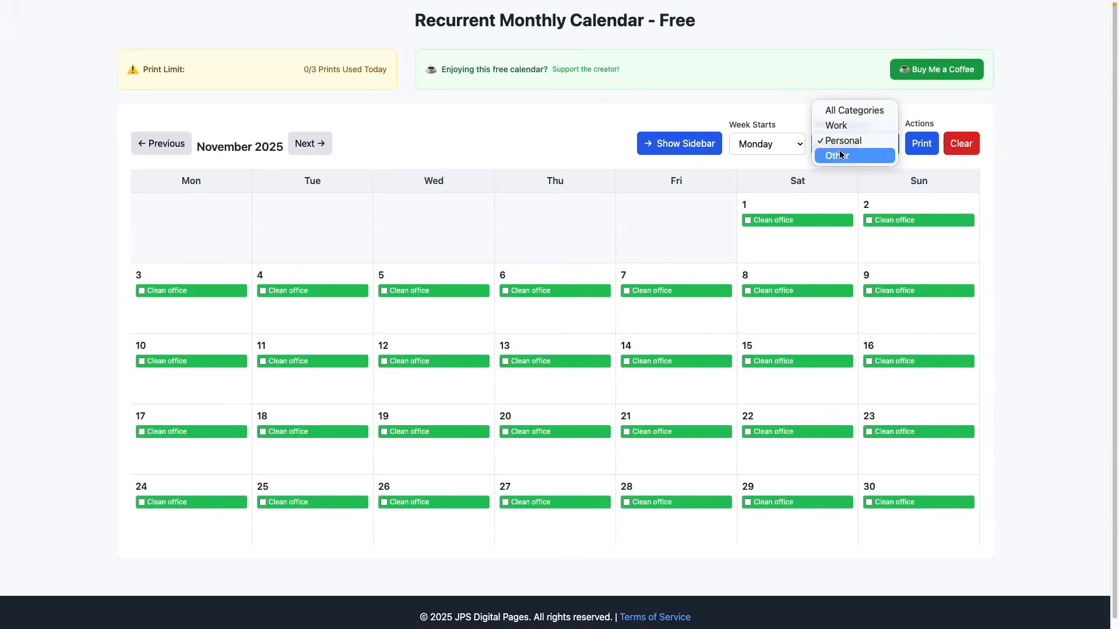
left_click(842, 157)
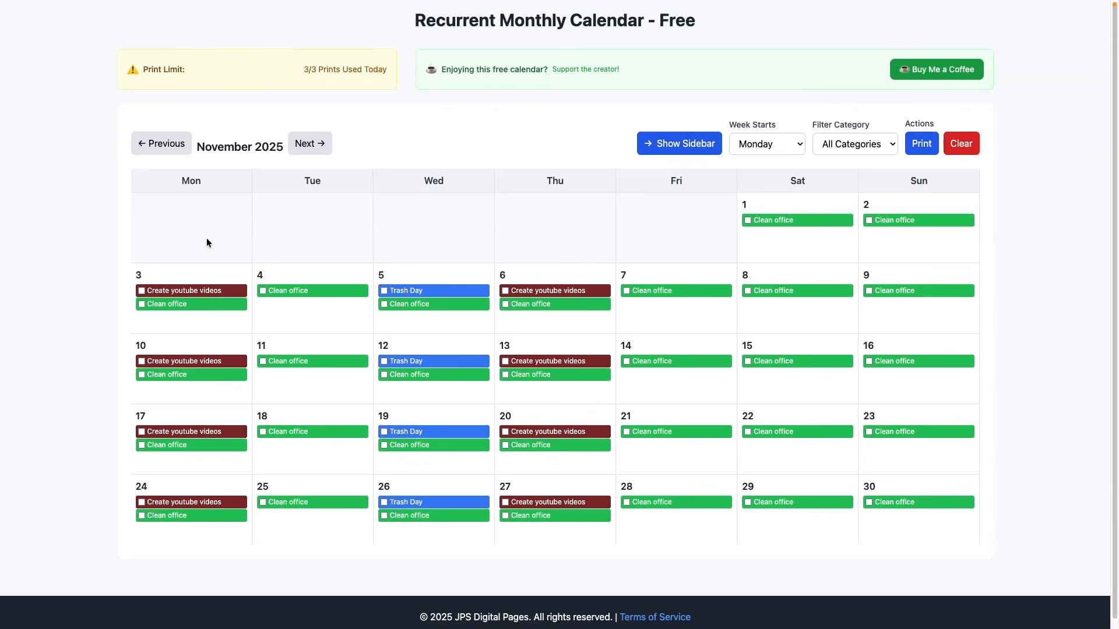
- Change the recurrence of the "Clean office" task to Weekdays Only and save the update
left_click(445, 303)
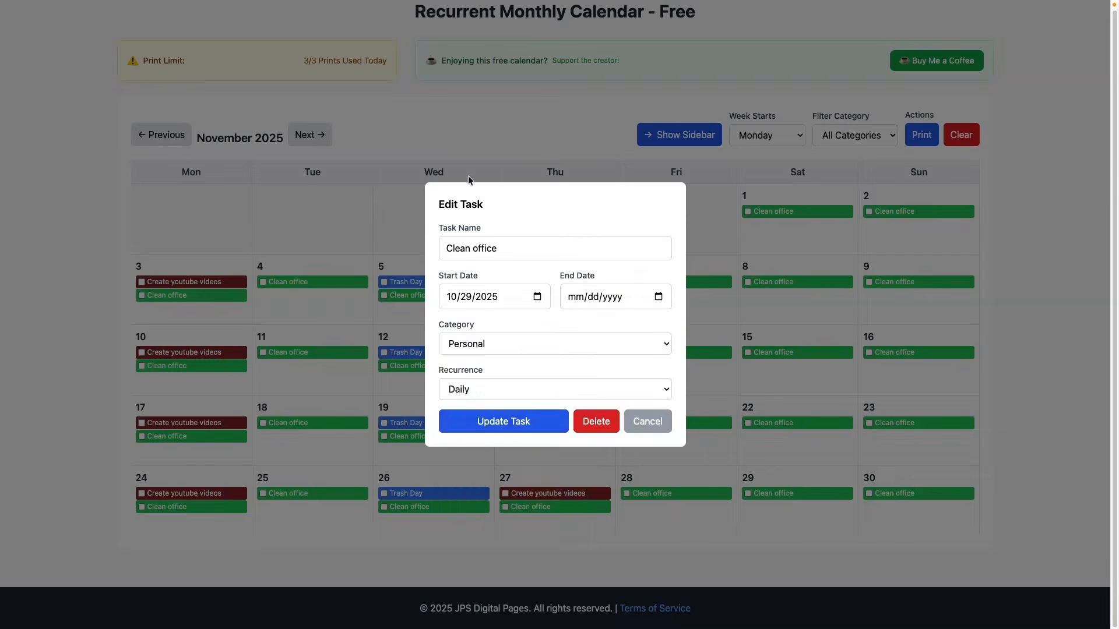
left_click(506, 387)
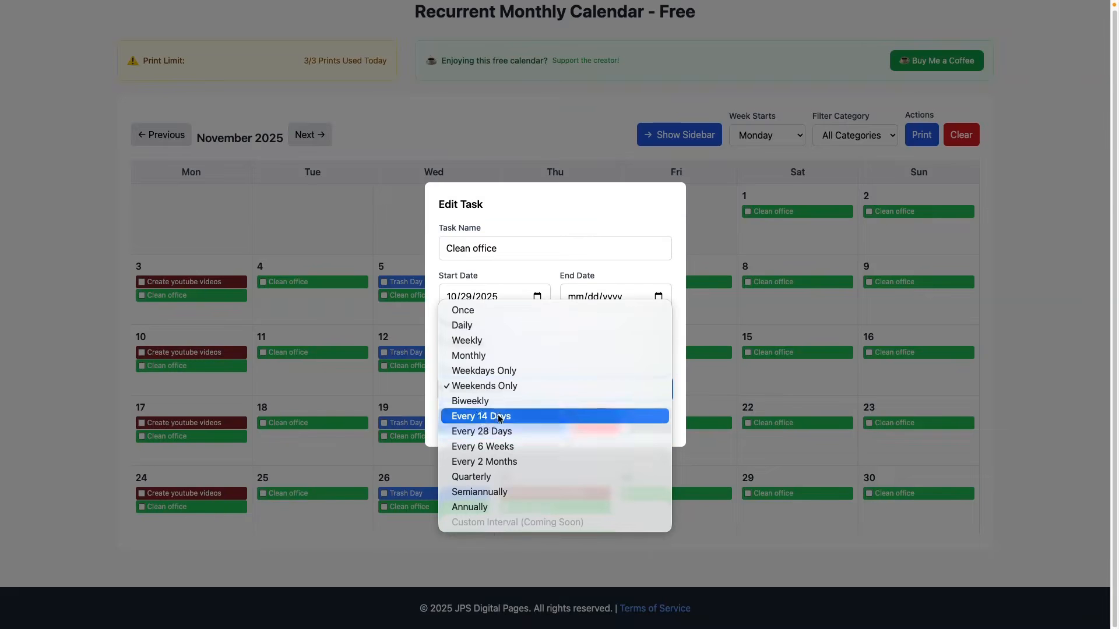
left_click(502, 373)
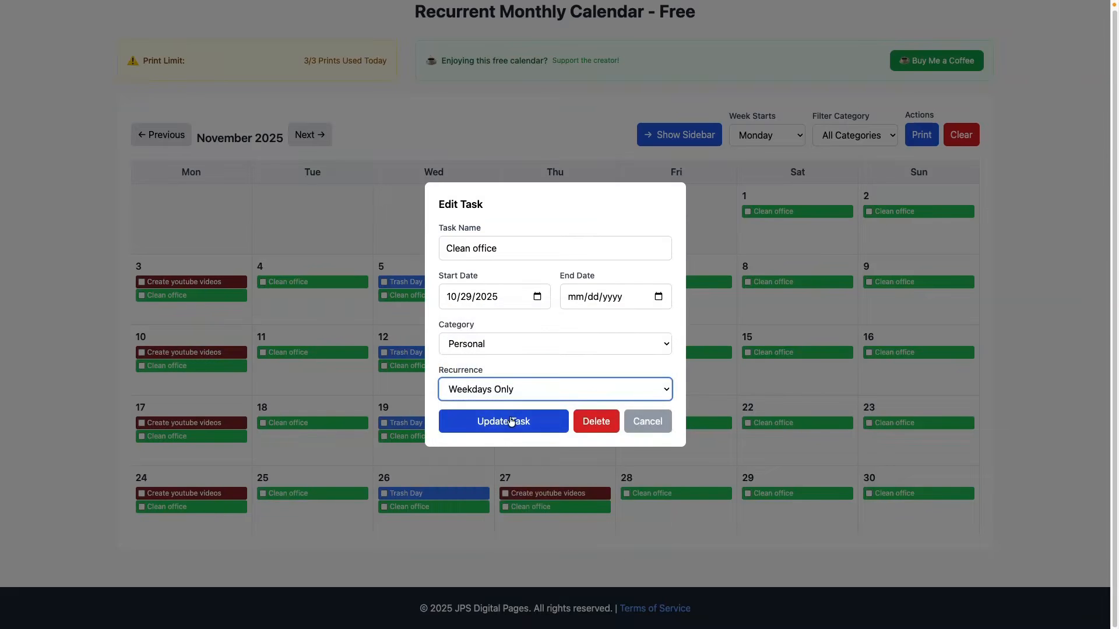
left_click(551, 421)
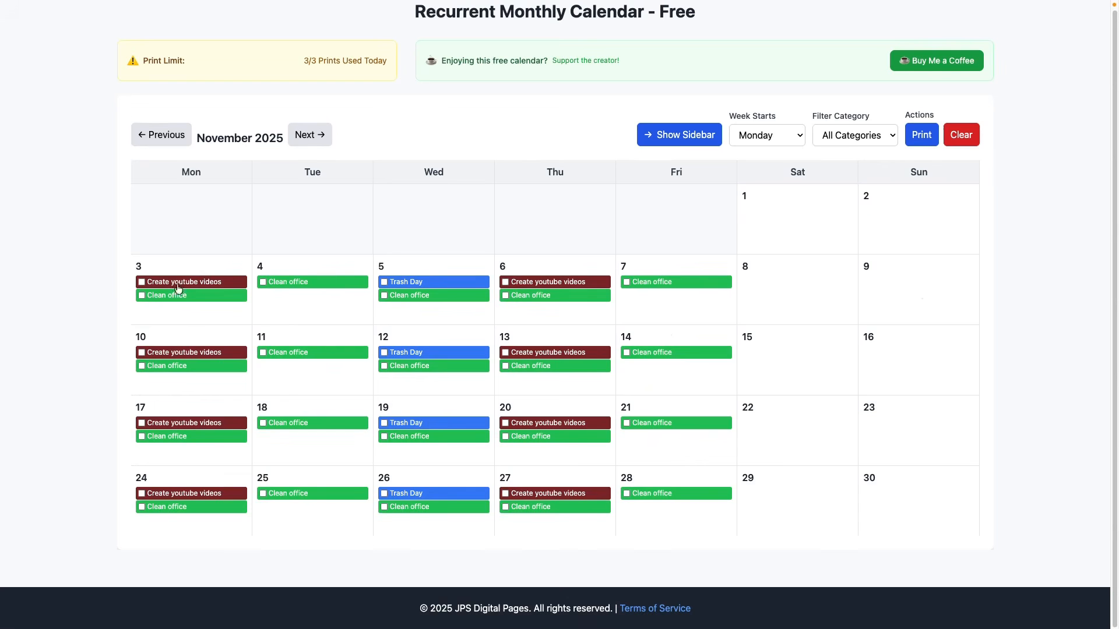
- Delete the recurring "Clean office" task from the calendar
left_click(414, 302)
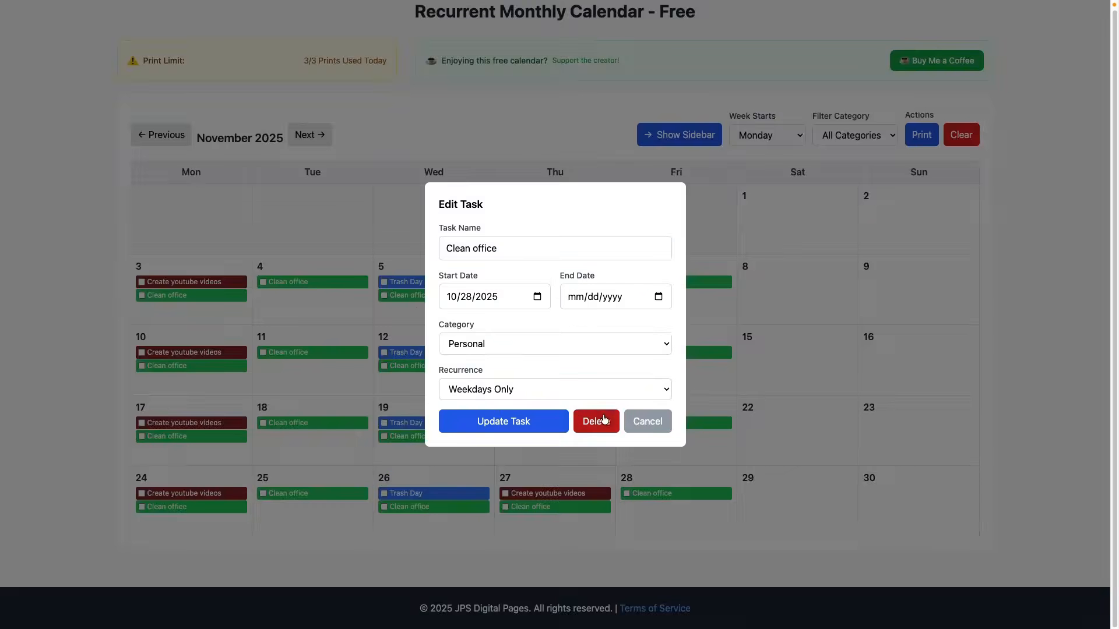
left_click(603, 420)
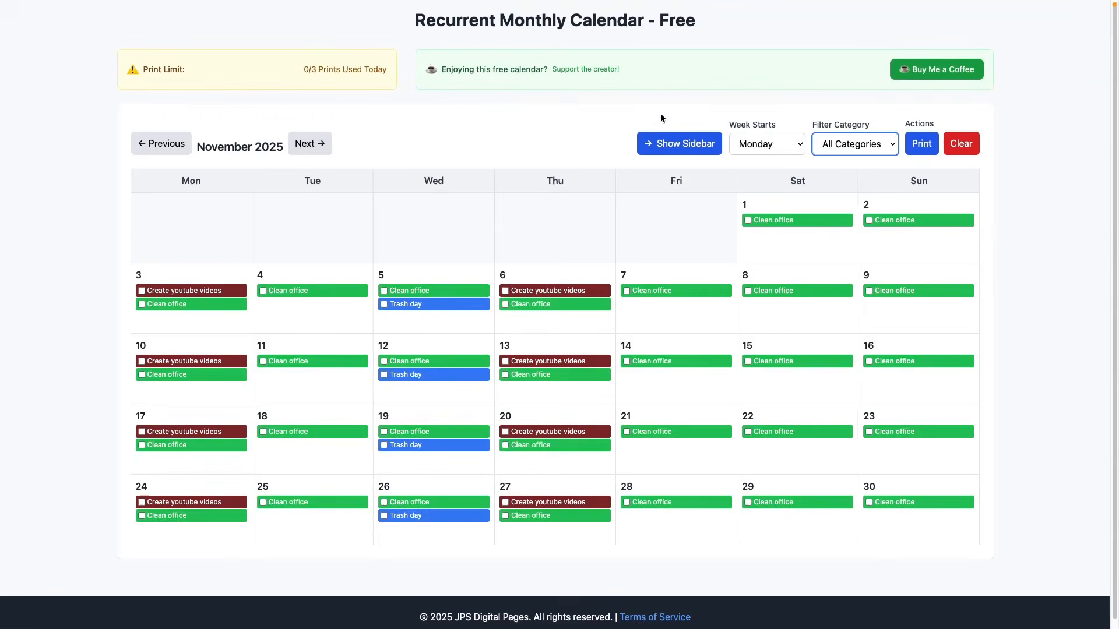
left_click(671, 149)
- Mark all tasks on November 3, 4 and 5 as completed
left_click(142, 291)
left_click(141, 303)
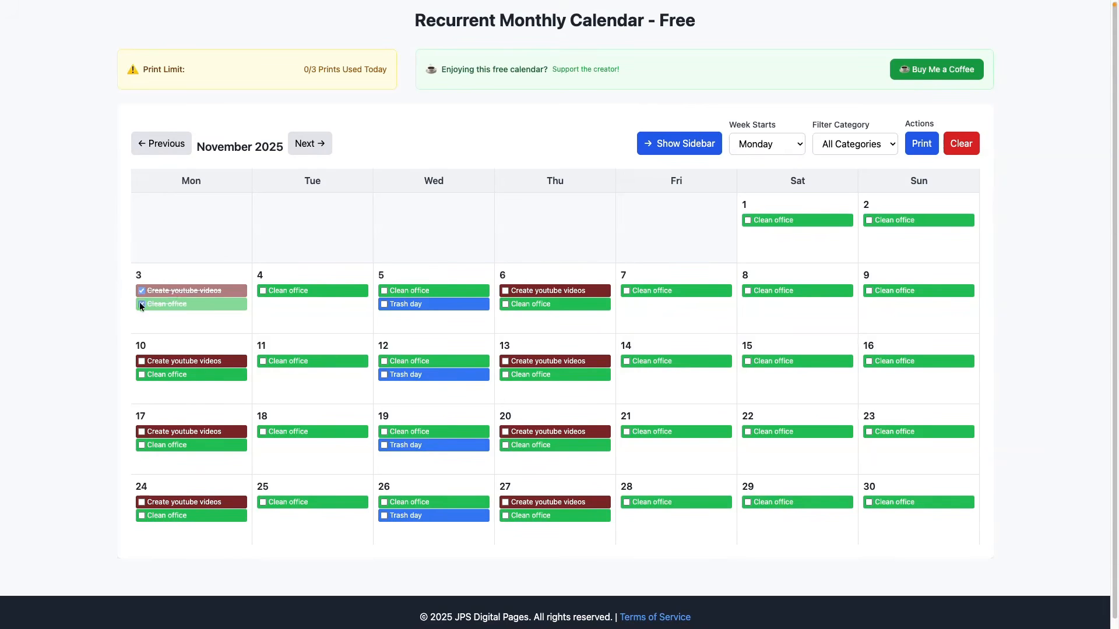
left_click(263, 291)
left_click(384, 290)
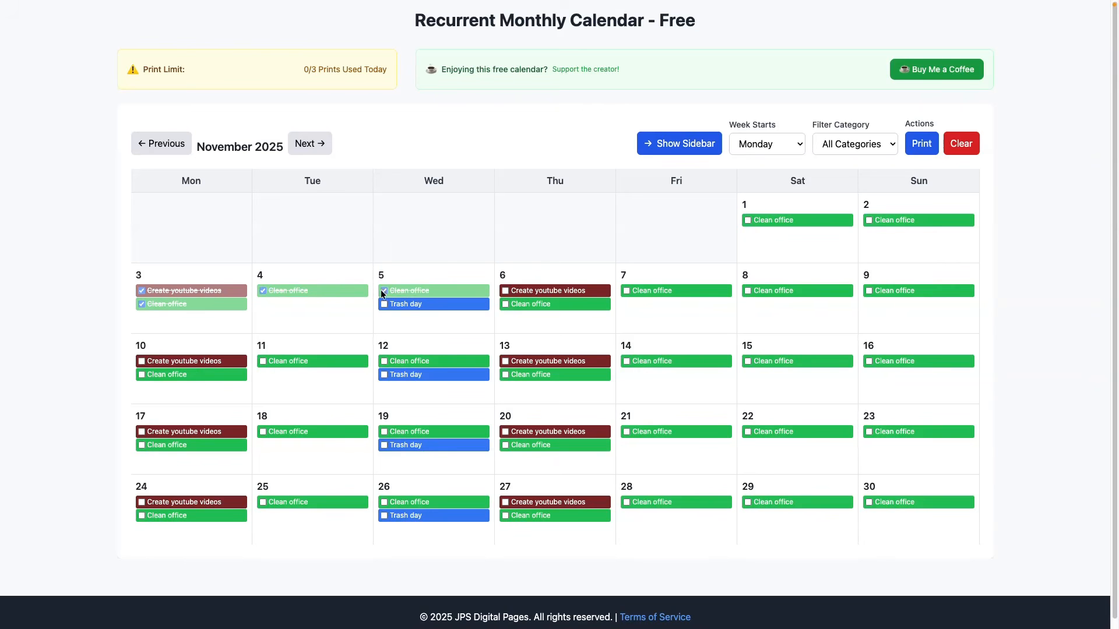
left_click(384, 303)
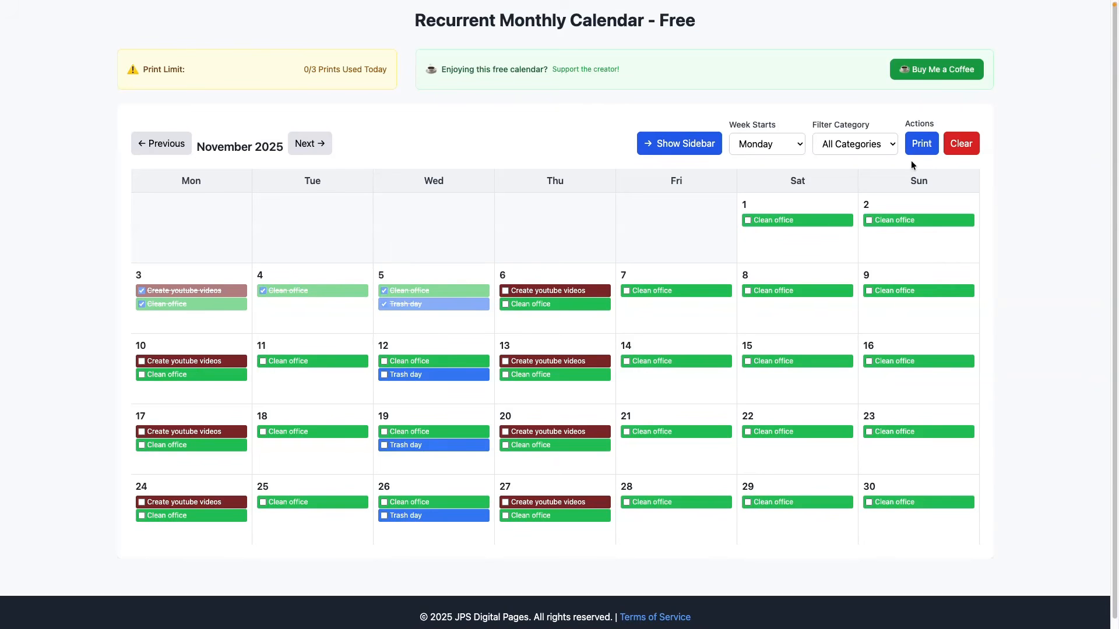
- Open the print preview of the November 2025 calendar and check the available print destinations, keeping Save as PDF
left_click(919, 148)
left_click(922, 143)
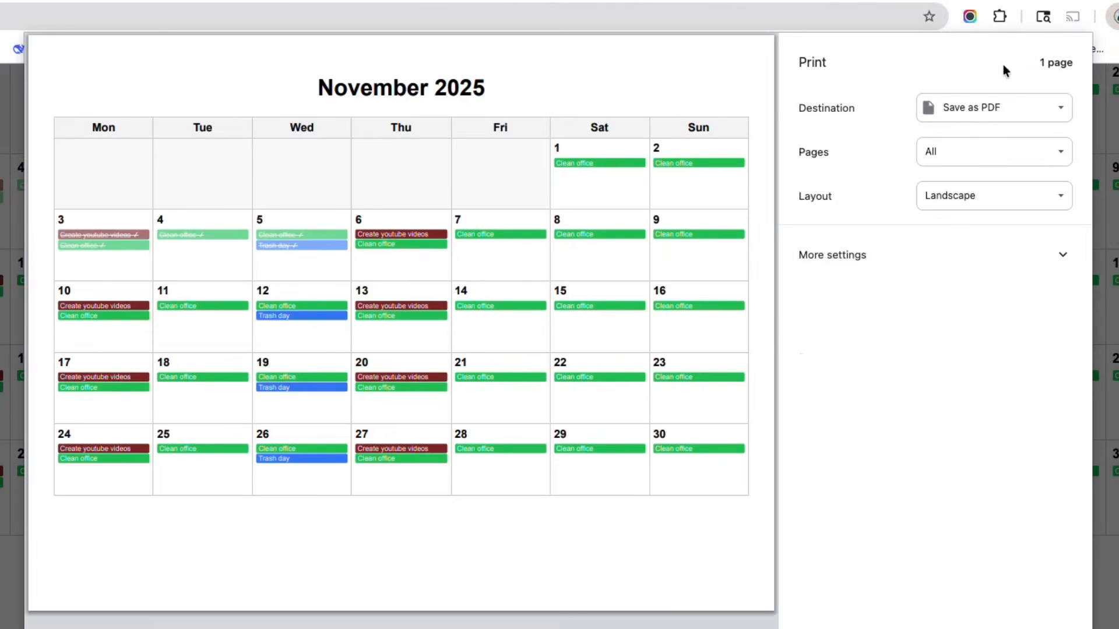
left_click(963, 115)
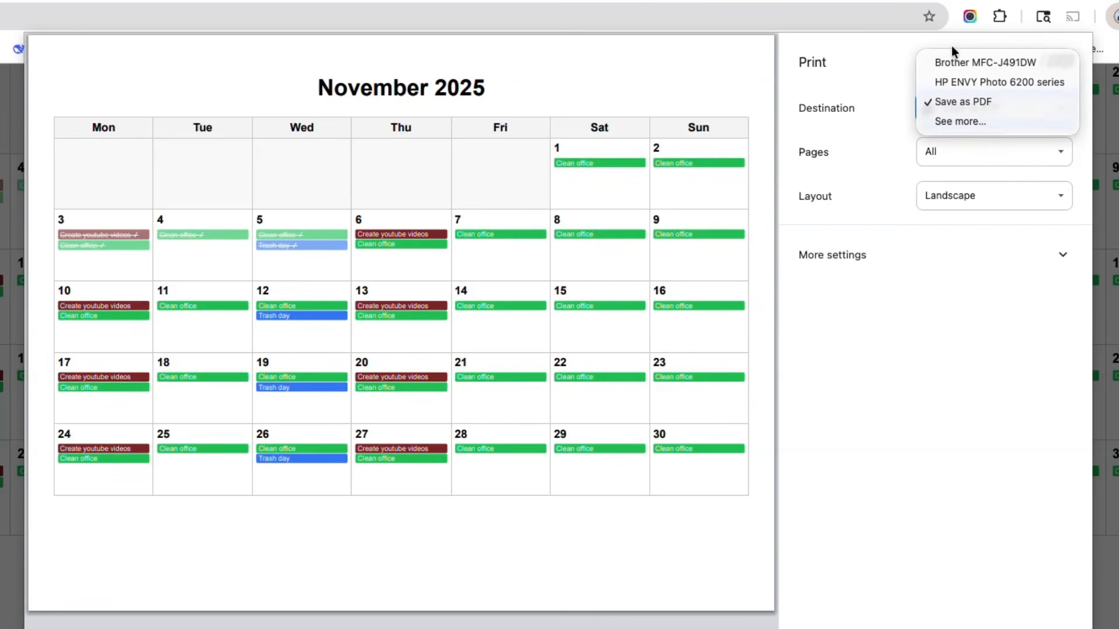
left_click(862, 61)
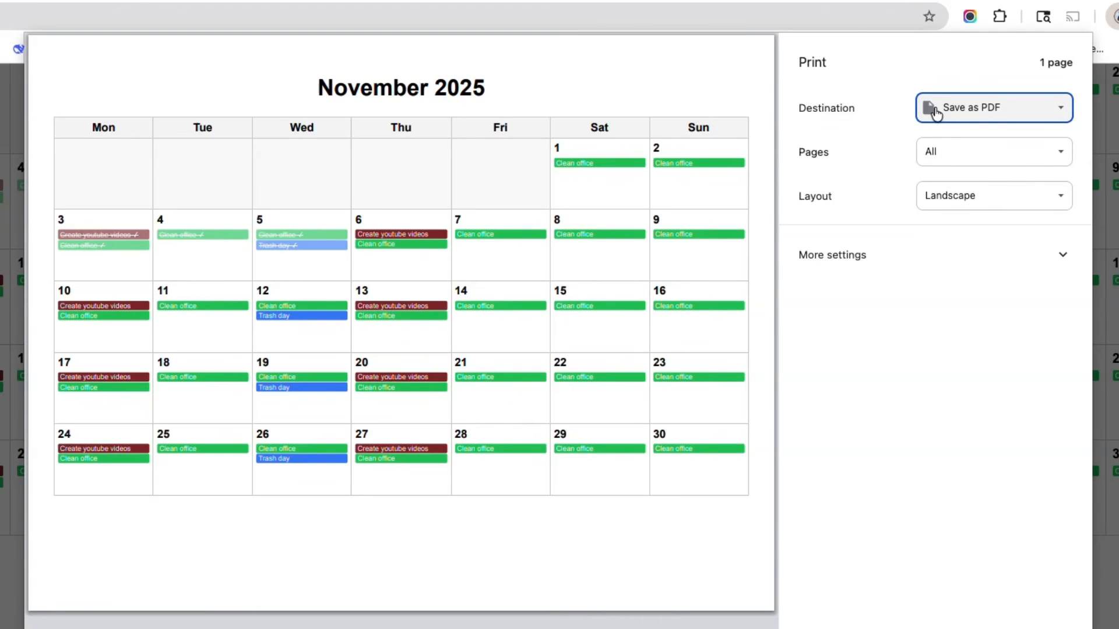
- Preview the calendar printout in Portrait layout and return the layout to Landscape
left_click(956, 197)
left_click(962, 175)
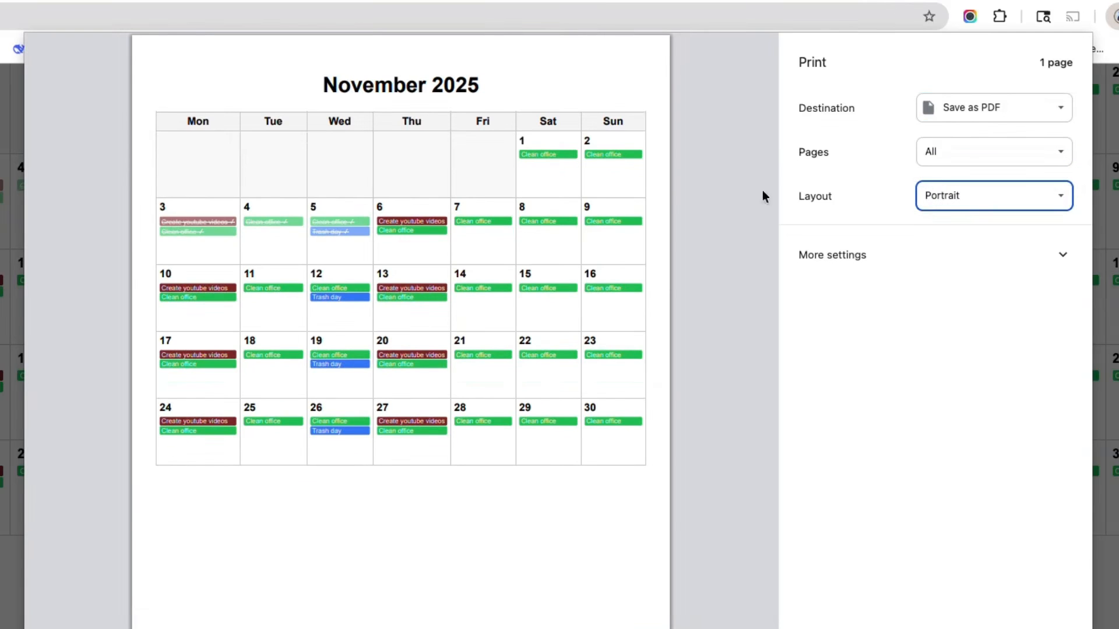
left_click(985, 200)
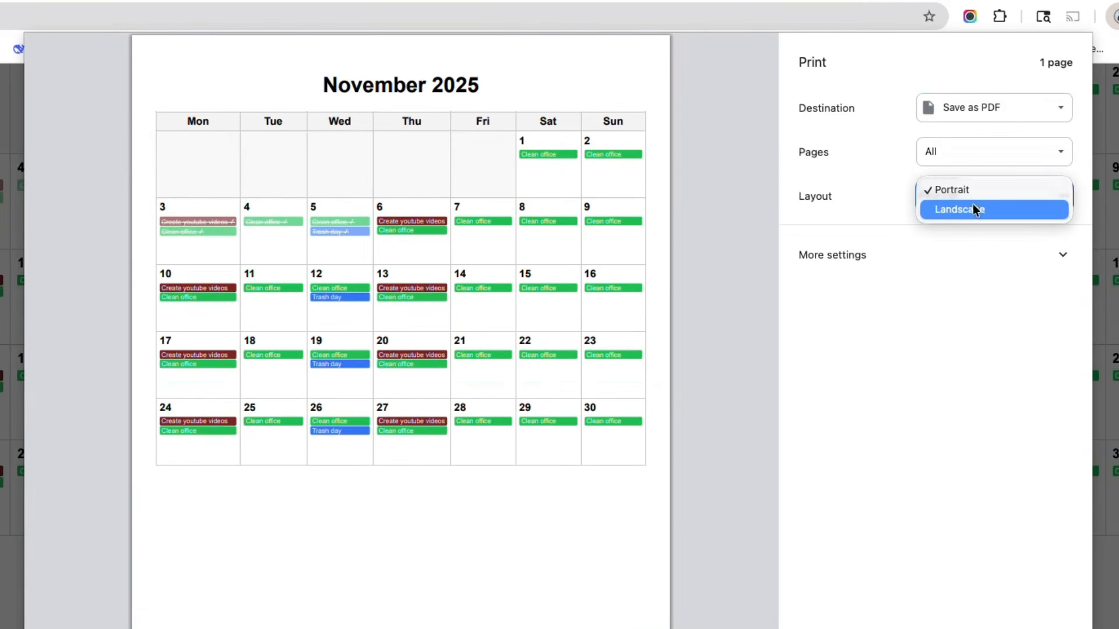
left_click(974, 209)
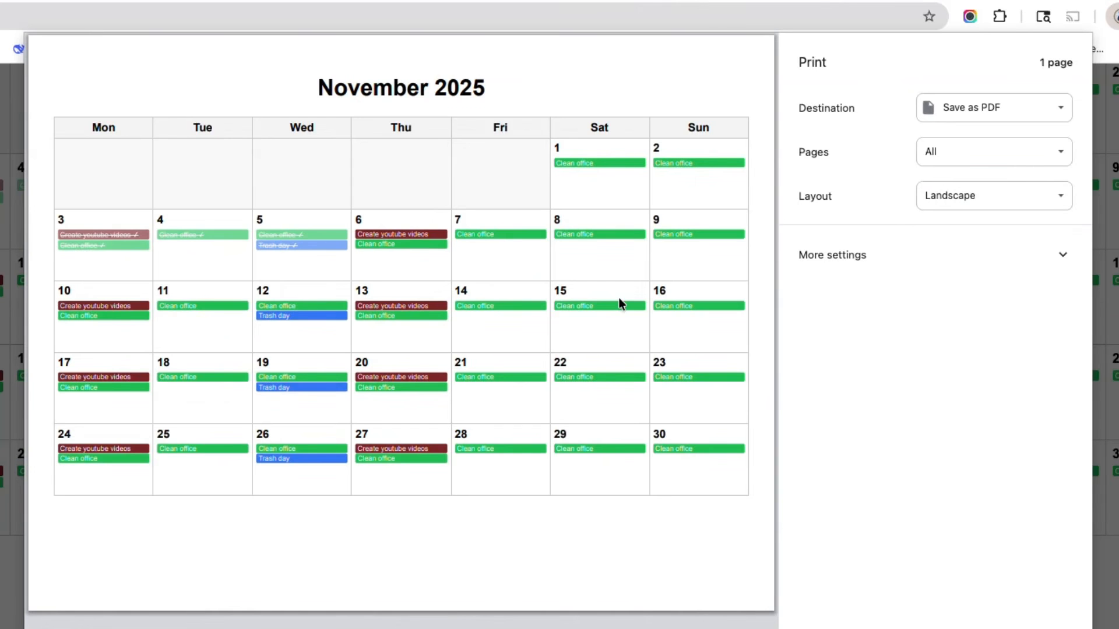
- Show the additional print settings, preview the page with margins set to None, and restore the Default margins
left_click(832, 263)
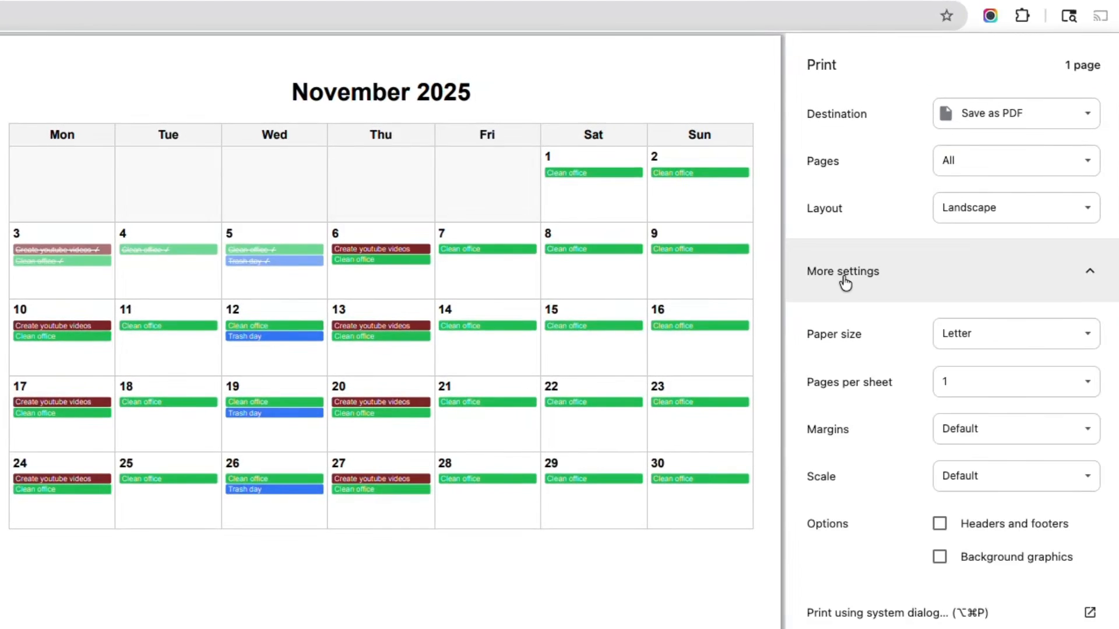
left_click(967, 444)
left_click(966, 444)
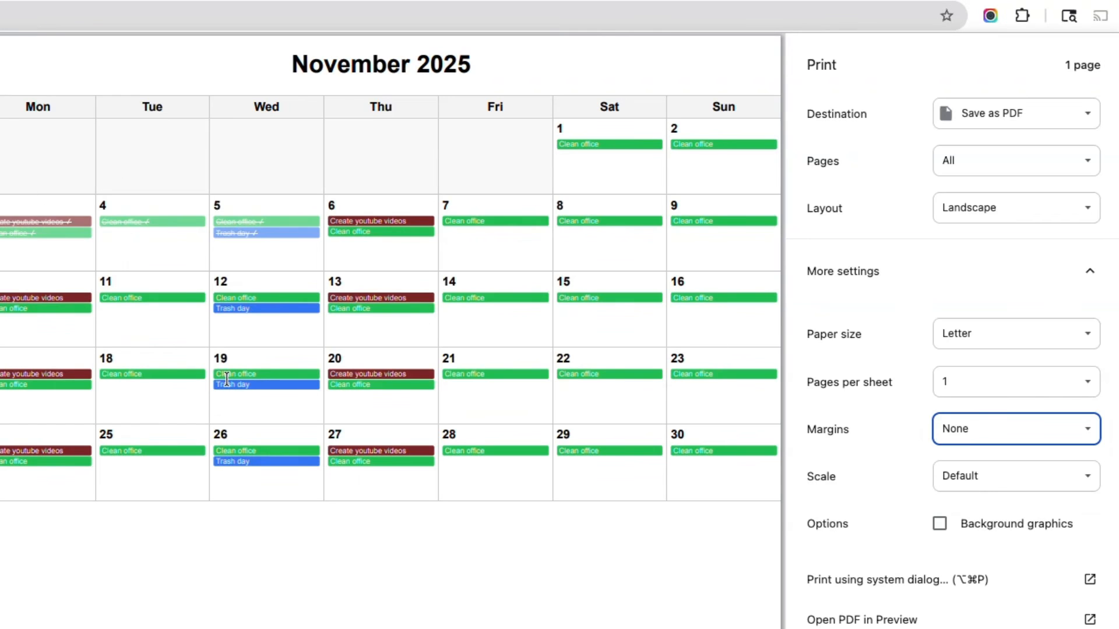
left_click(976, 434)
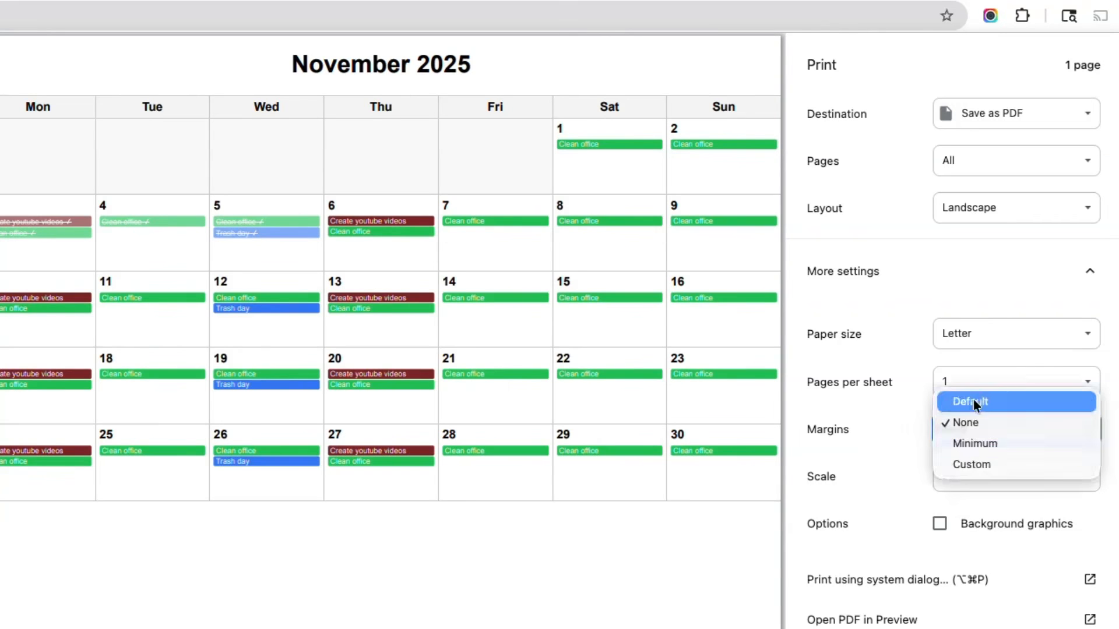
left_click(971, 401)
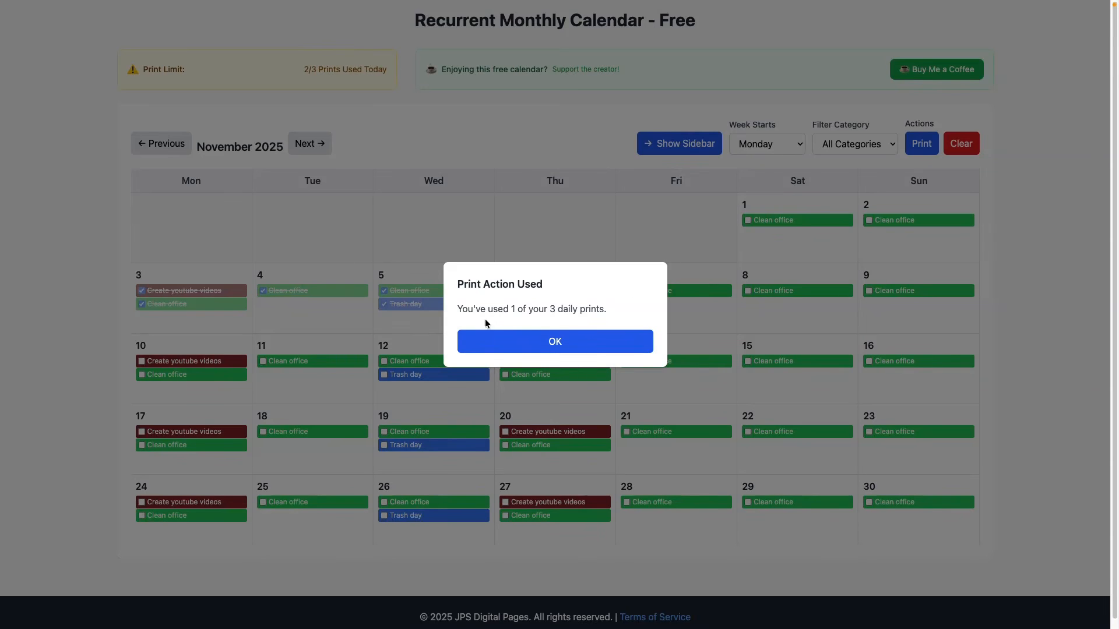
- Clear all tasks from the November 2025 calendar and preview the blank month for printing, leaving without saving
left_click(552, 340)
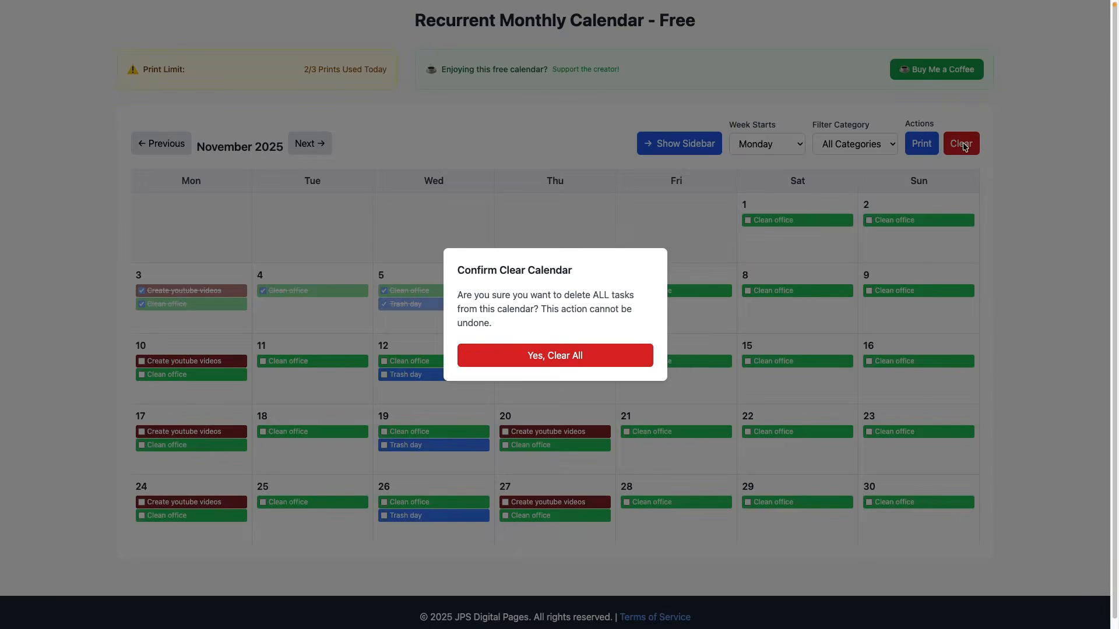
left_click(962, 145)
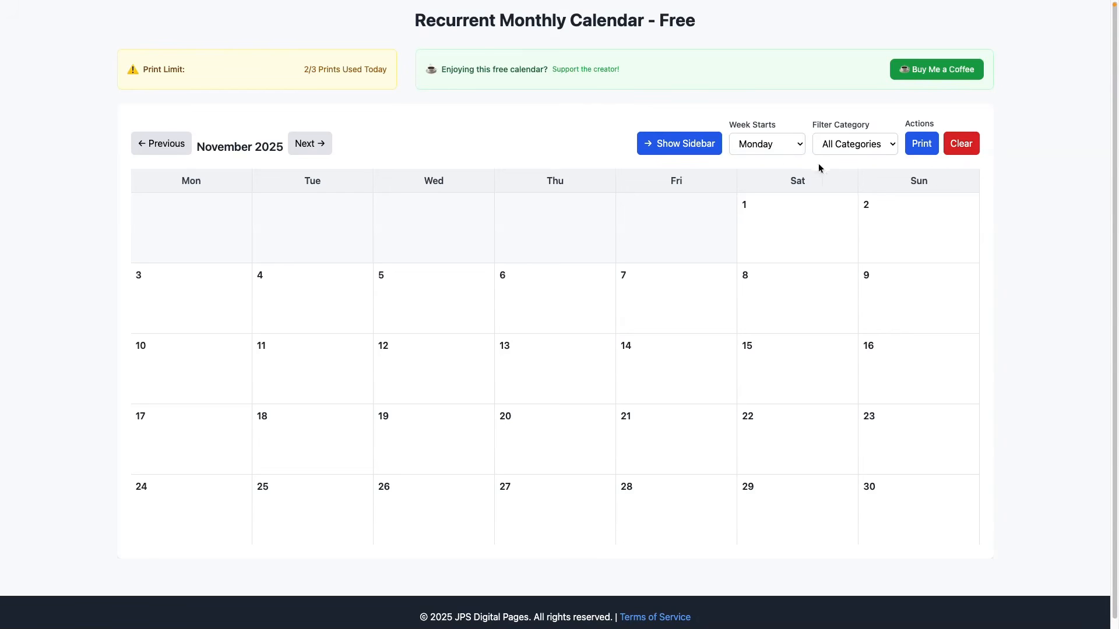
left_click(914, 150)
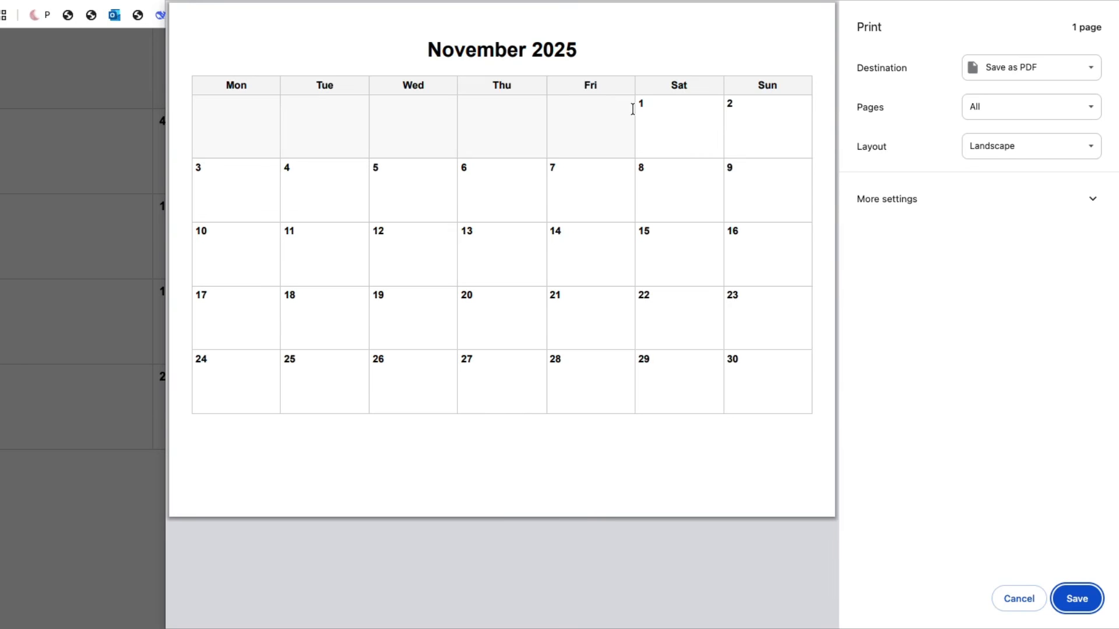
key("Escape")
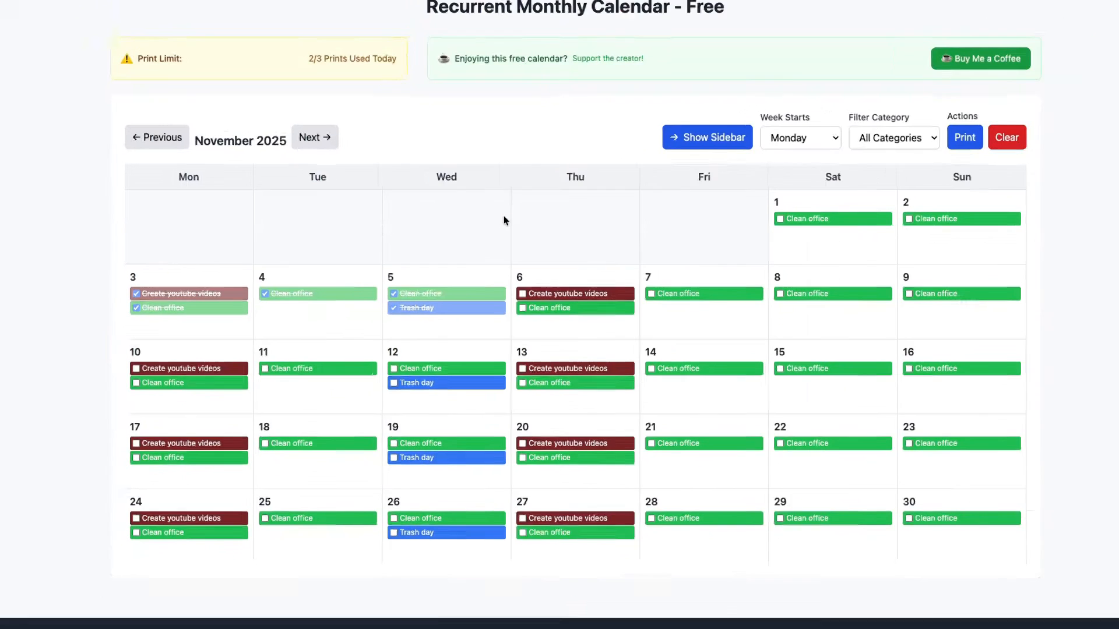